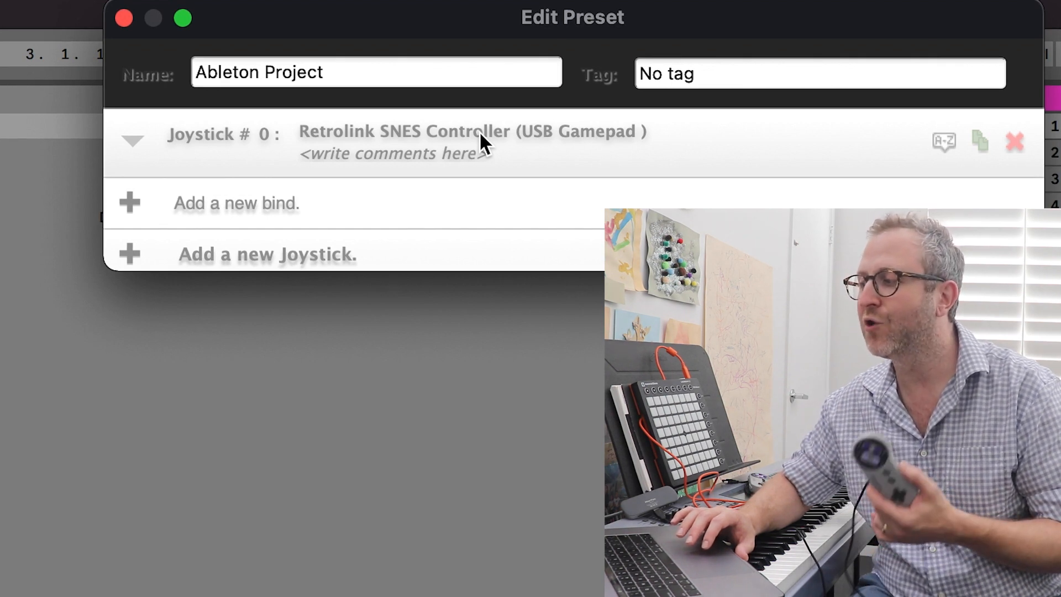
Add a bind to the Ableton Project preset that maps the scanned gamepad input Axis #4 - to keyboard key A
left_click(423, 145)
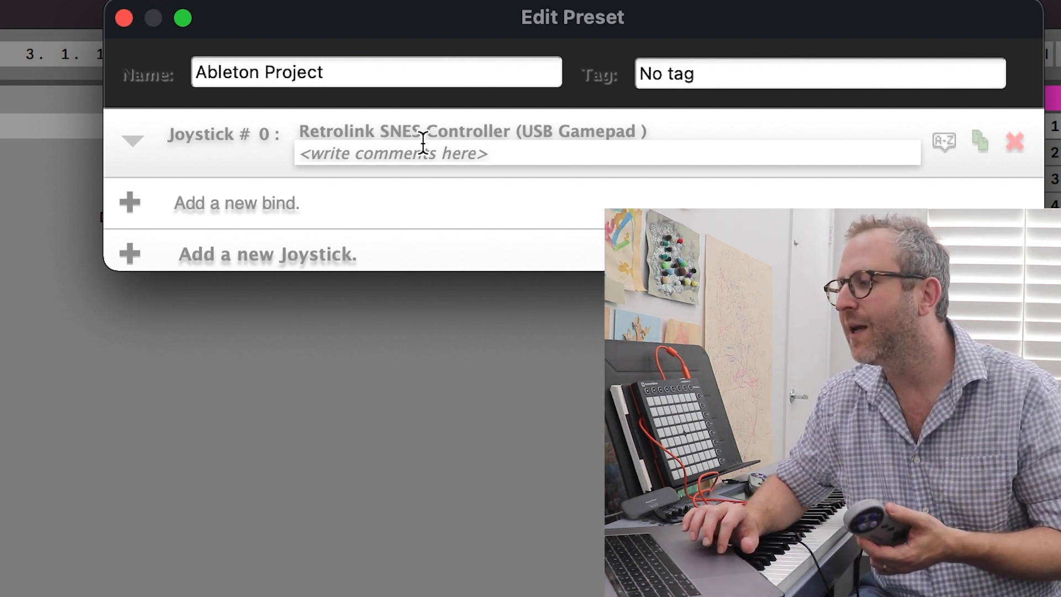
left_click(253, 117)
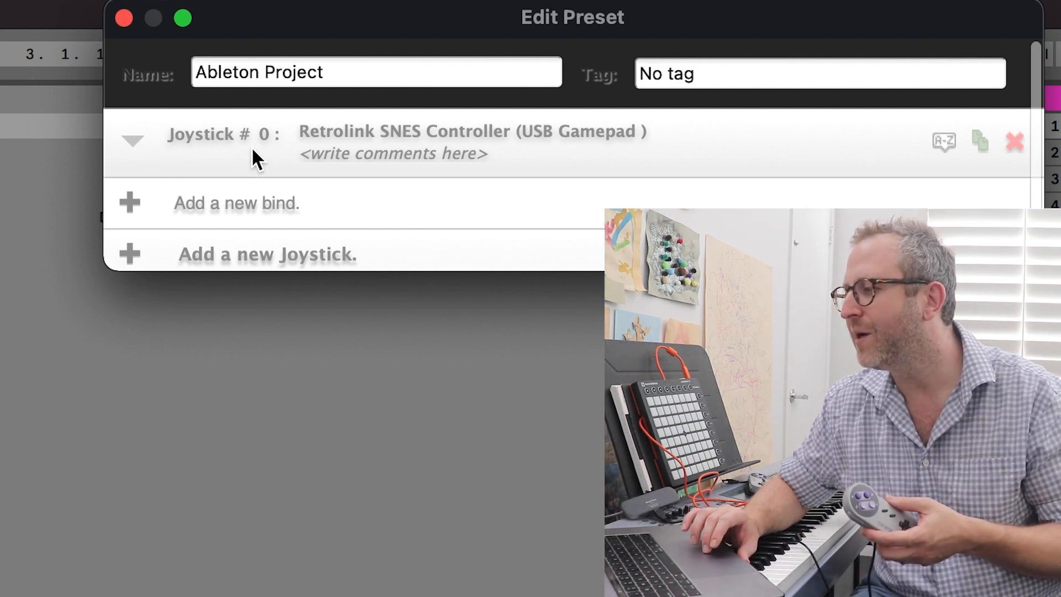
left_click(130, 206)
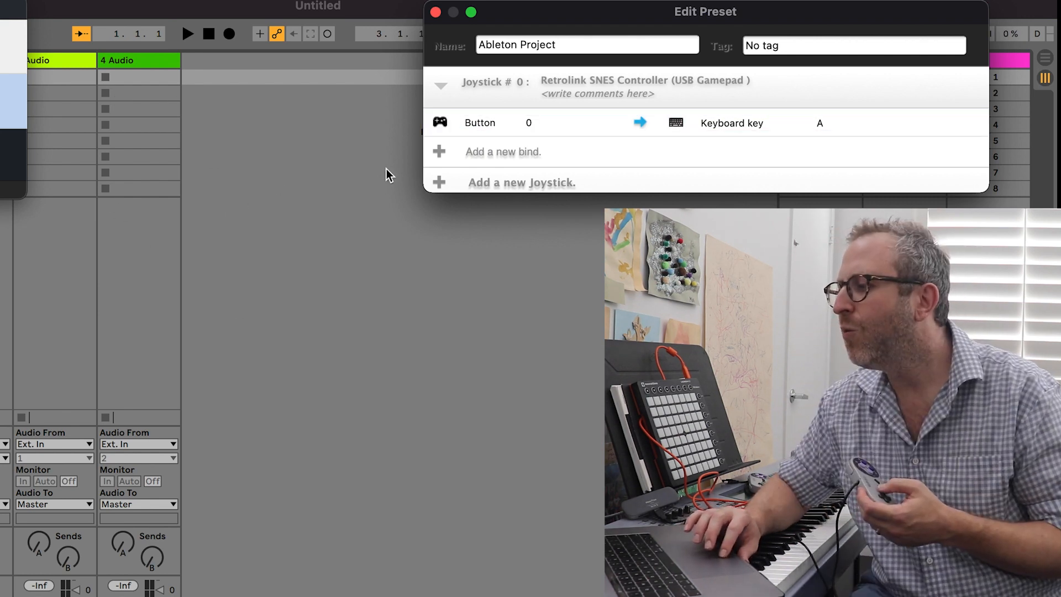
left_click(482, 123)
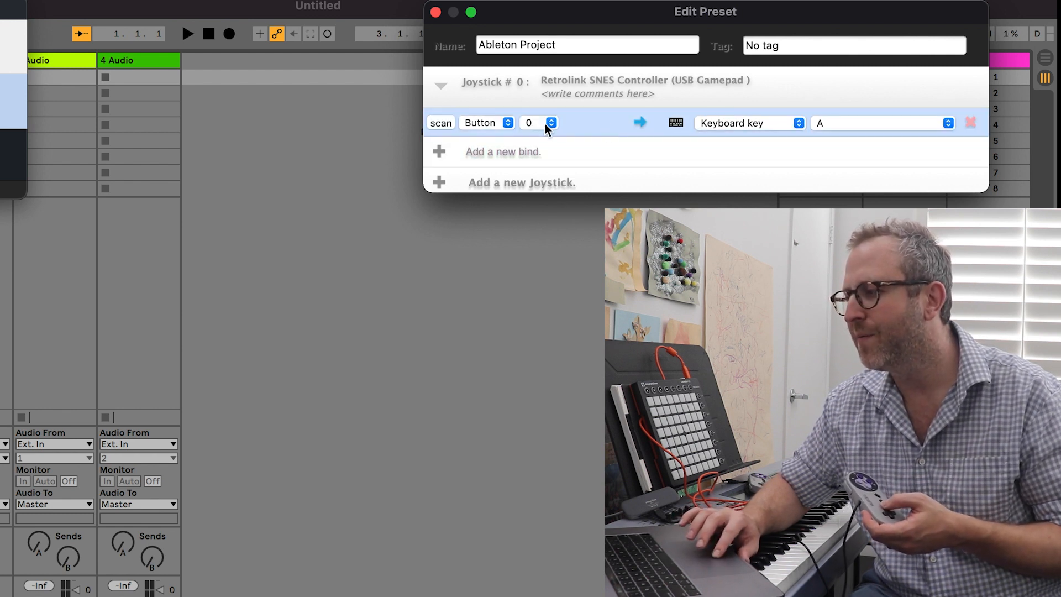
left_click(442, 123)
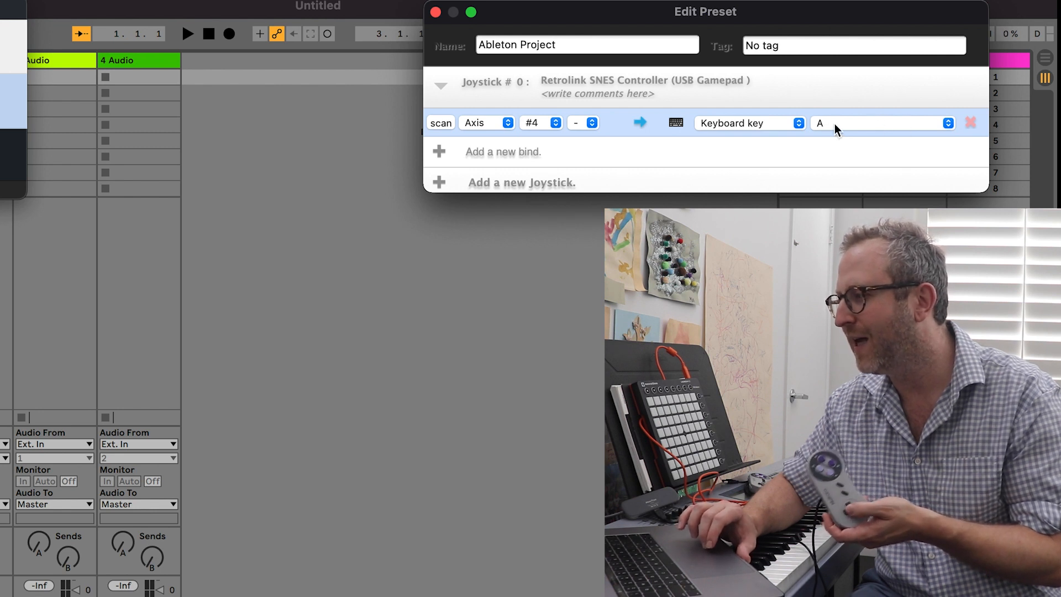
left_click(857, 124)
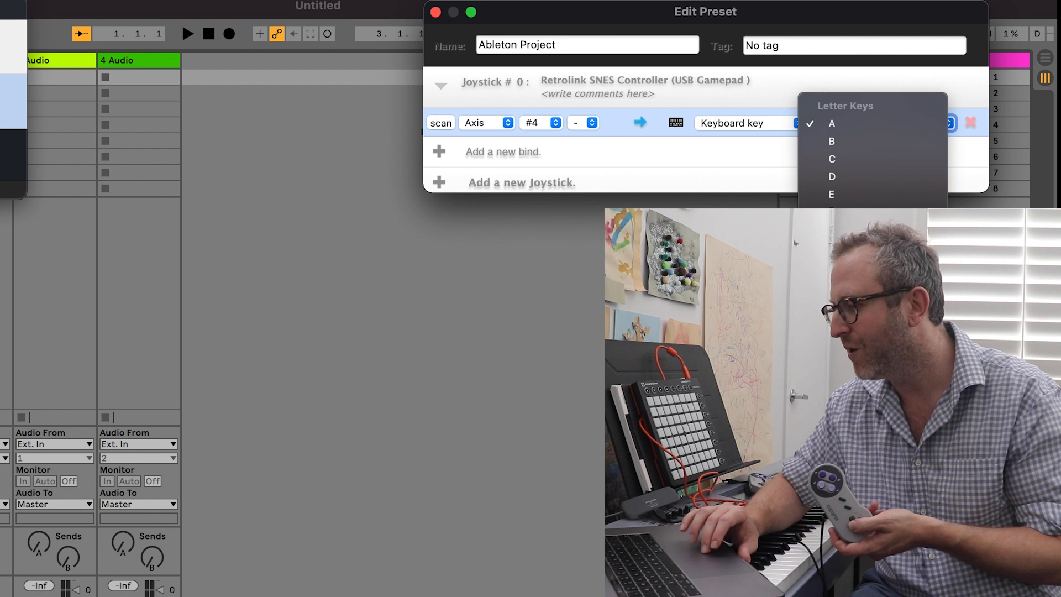
scroll(873, 166, "down", 5)
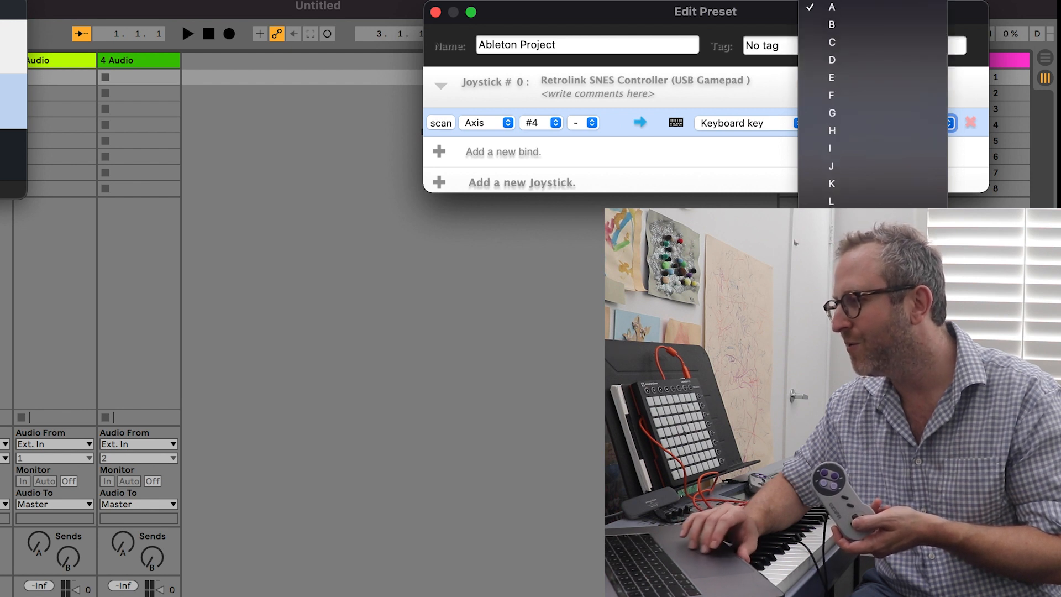
left_click(837, 7)
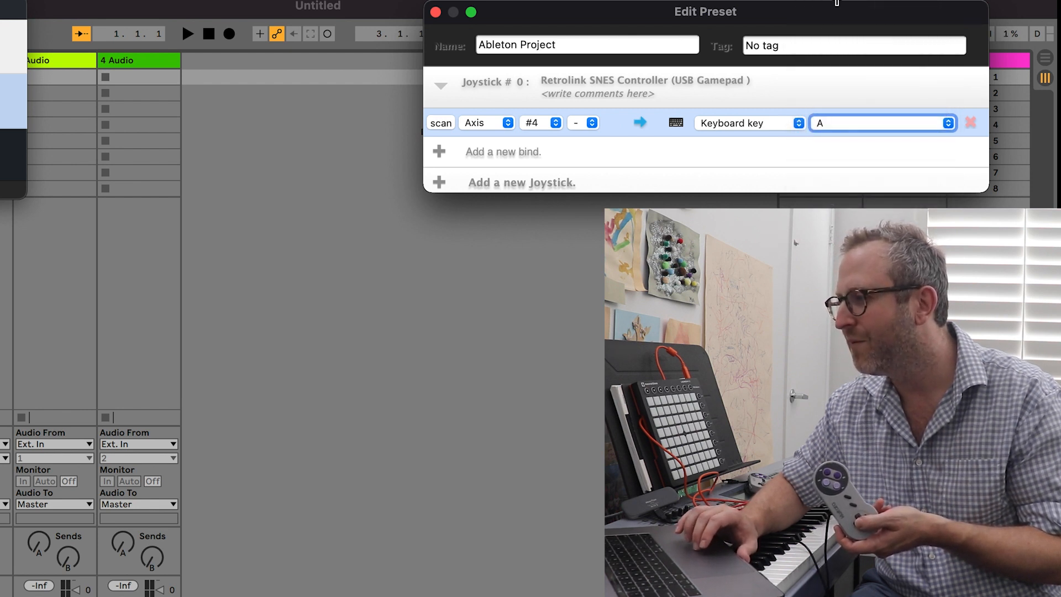
Add a second bind that maps the scanned gamepad Button 3 to keyboard key B
left_click(442, 154)
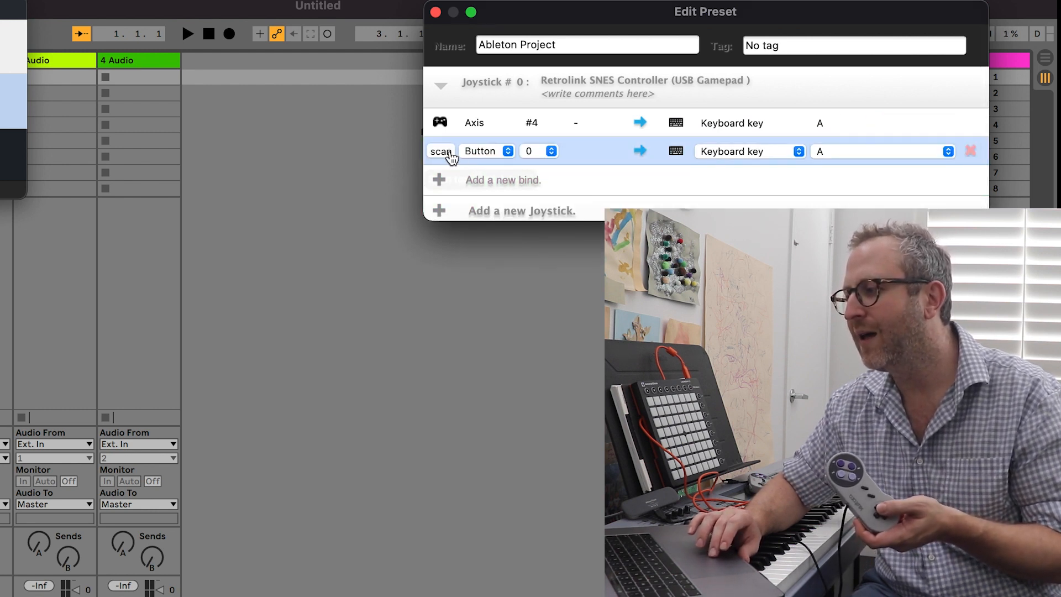
left_click(444, 152)
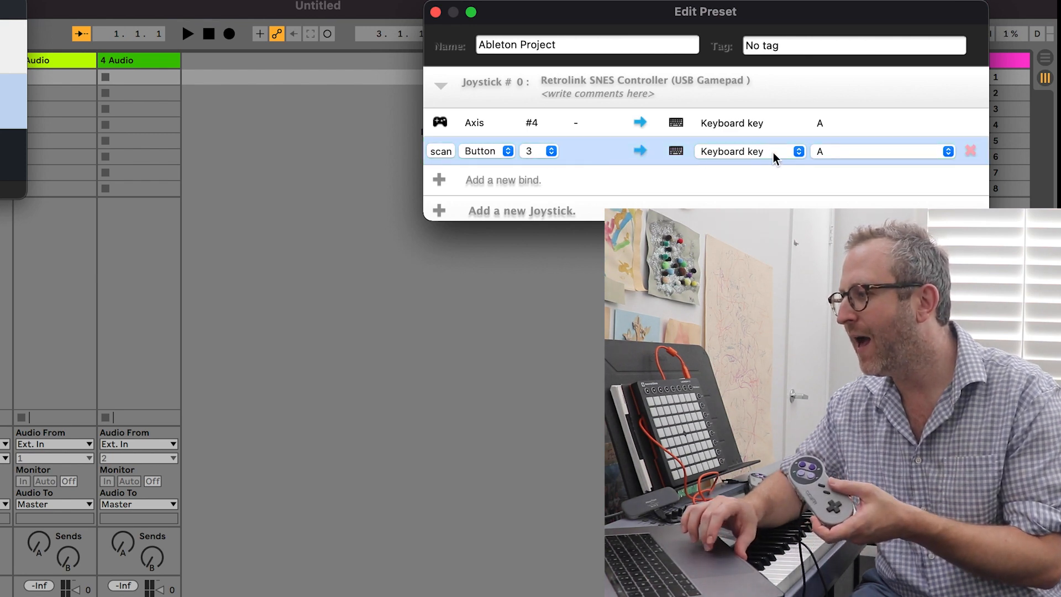
left_click(835, 153)
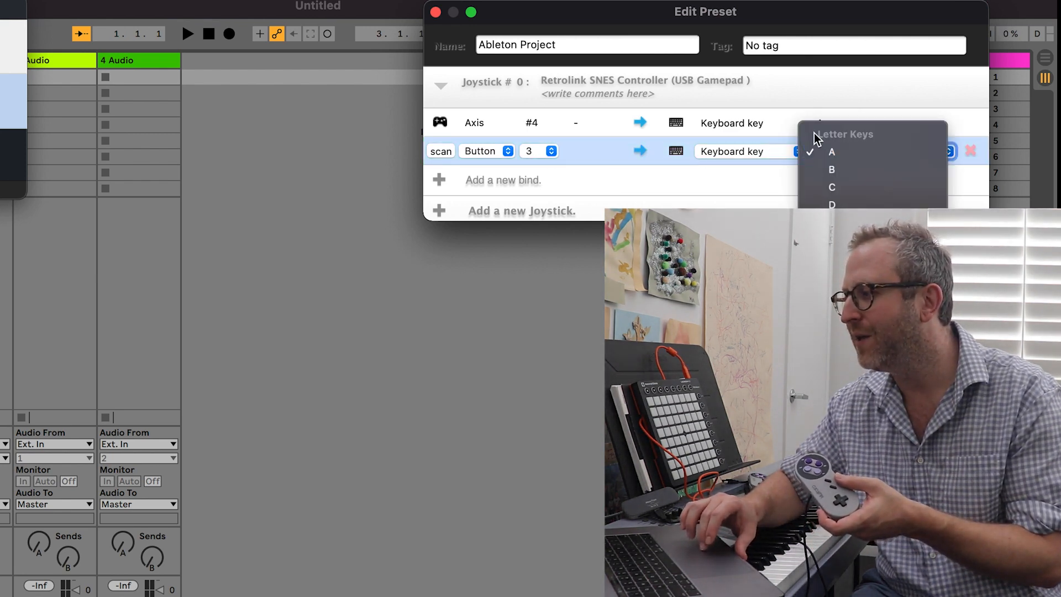
left_click(844, 97)
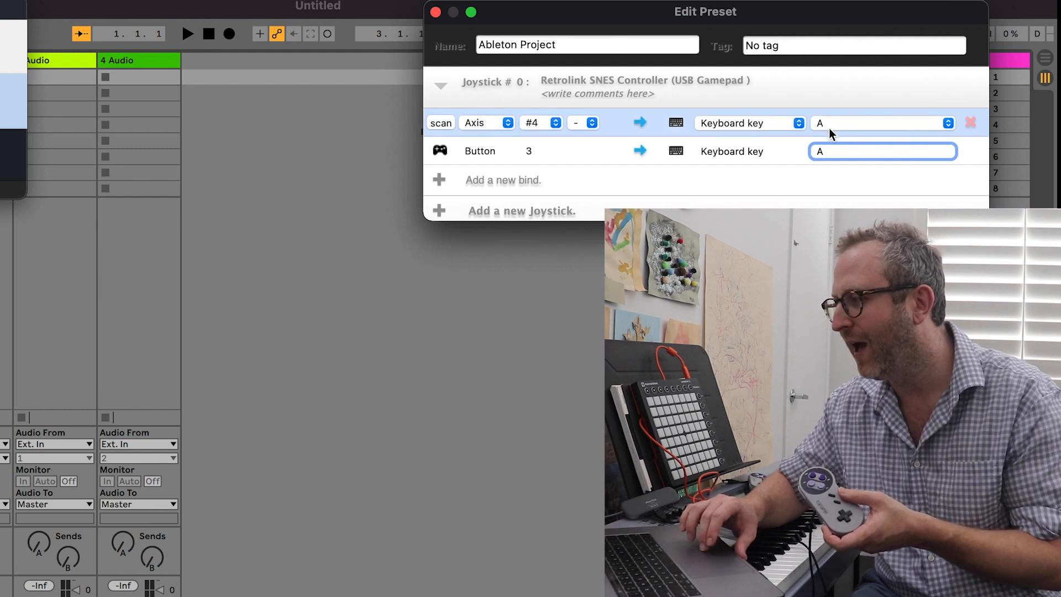
left_click(599, 154)
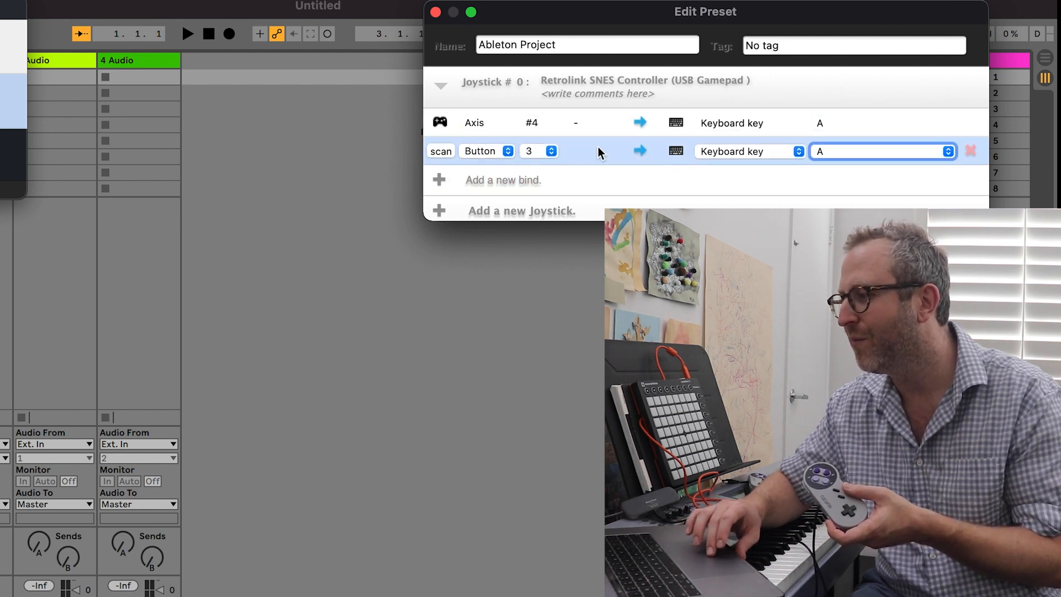
left_click(852, 151)
left_click(851, 169)
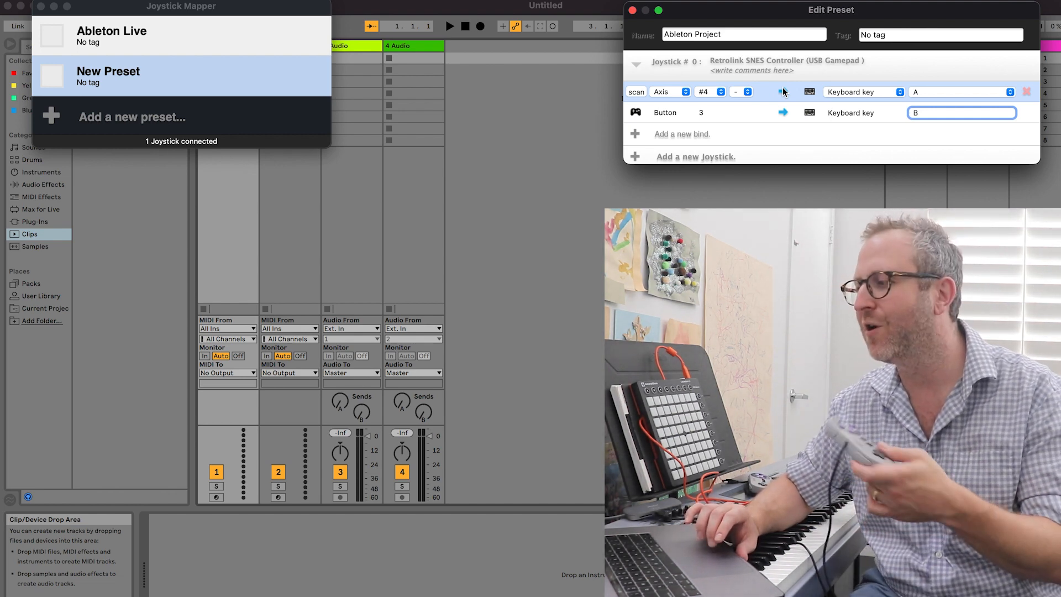
Close the preset editor and enable the Ableton Live preset for the gamepad
left_click(632, 10)
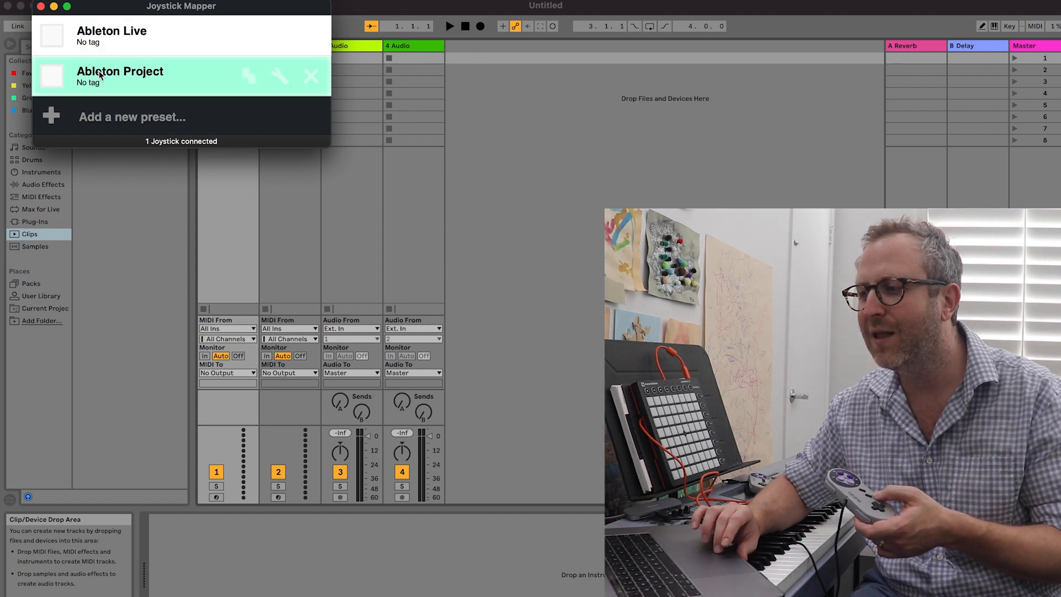
left_click(50, 37)
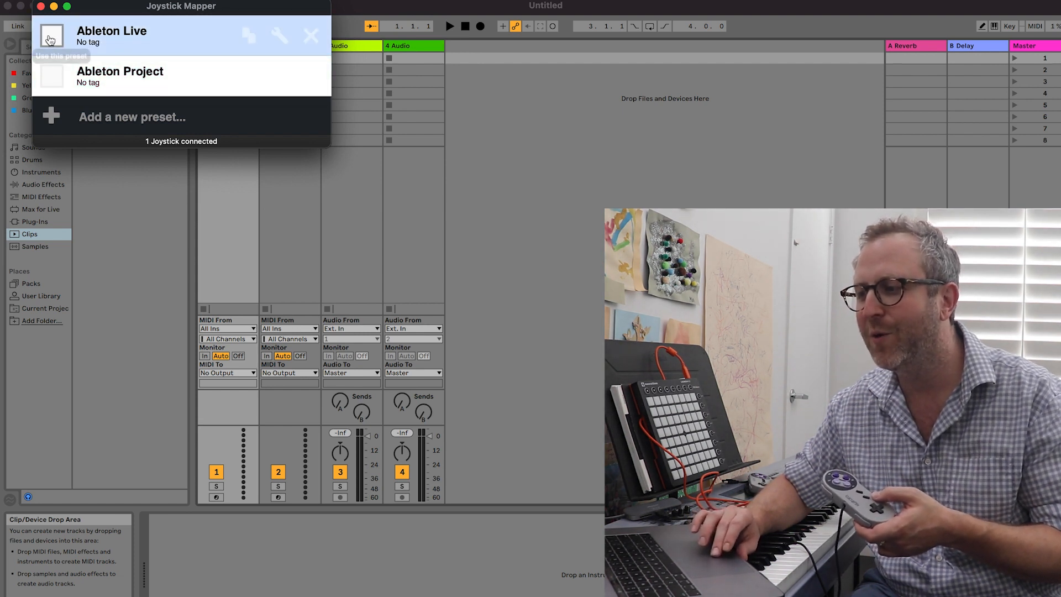
left_click(50, 38)
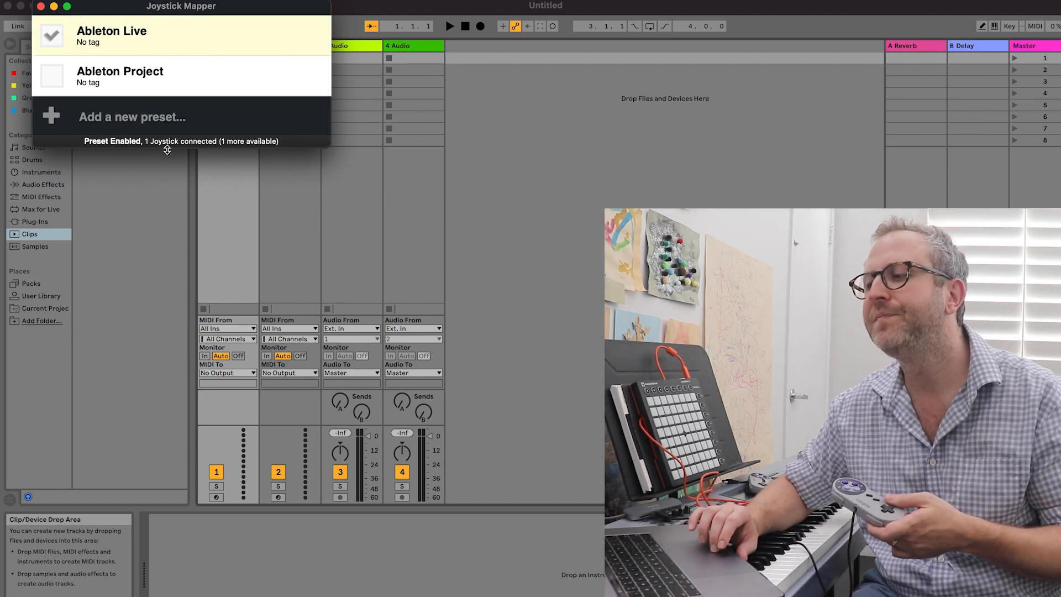
Switch to Ableton Live and create a new Live Set
left_click(164, 207)
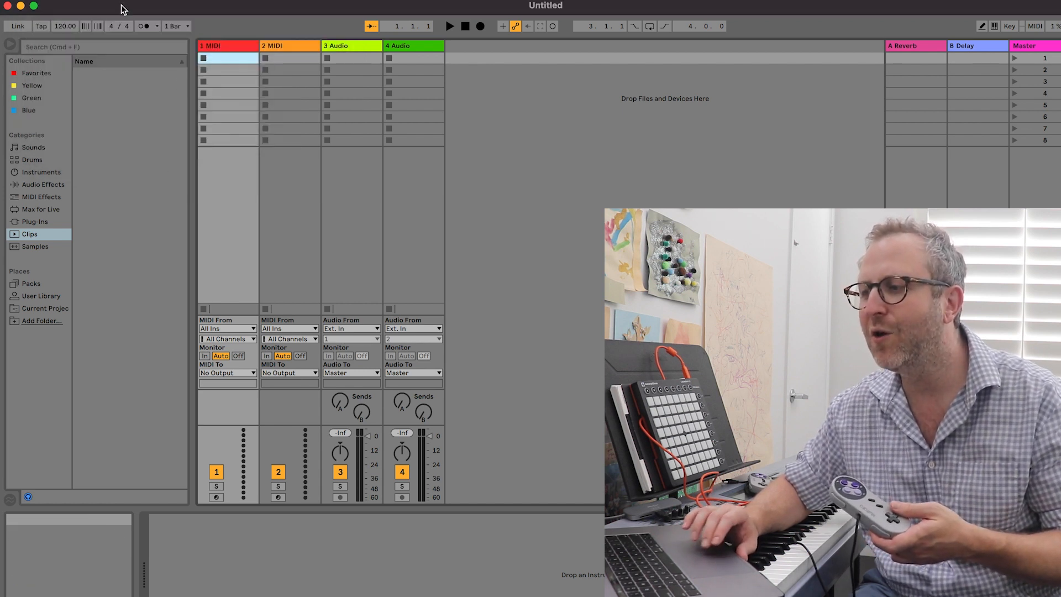
left_click(67, 0)
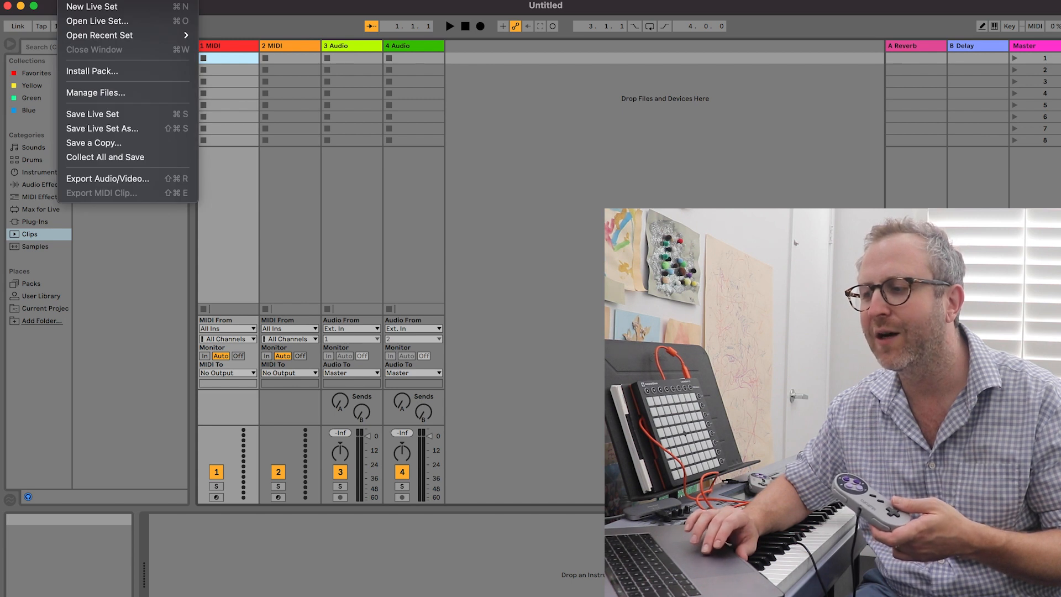
left_click(81, 8)
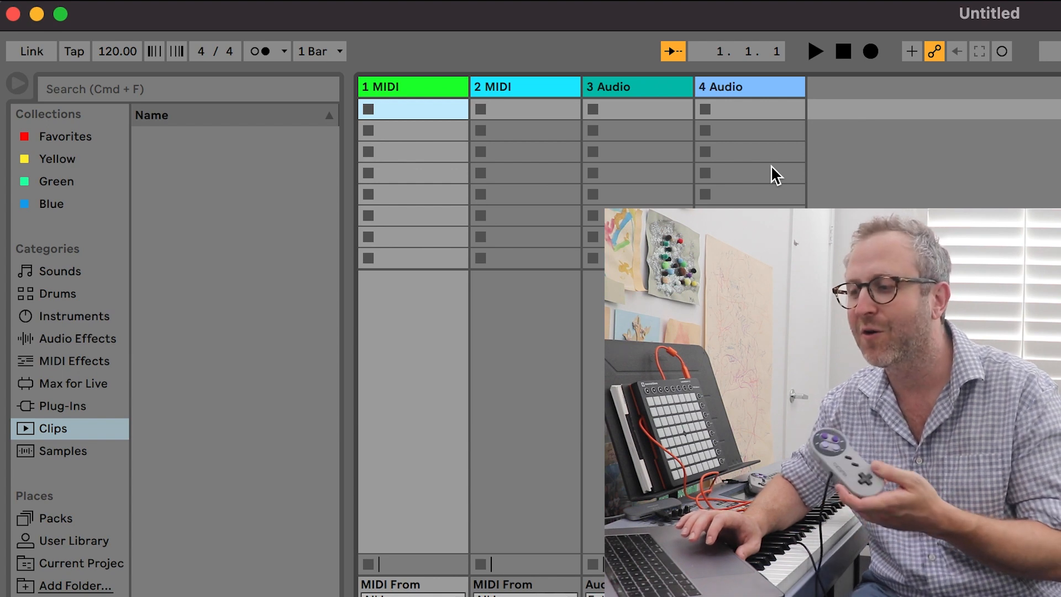
Find A-HiHat 2 Closed B.aif among the samples and place it in the fourth clip slot of track 3 Audio
left_click(74, 430)
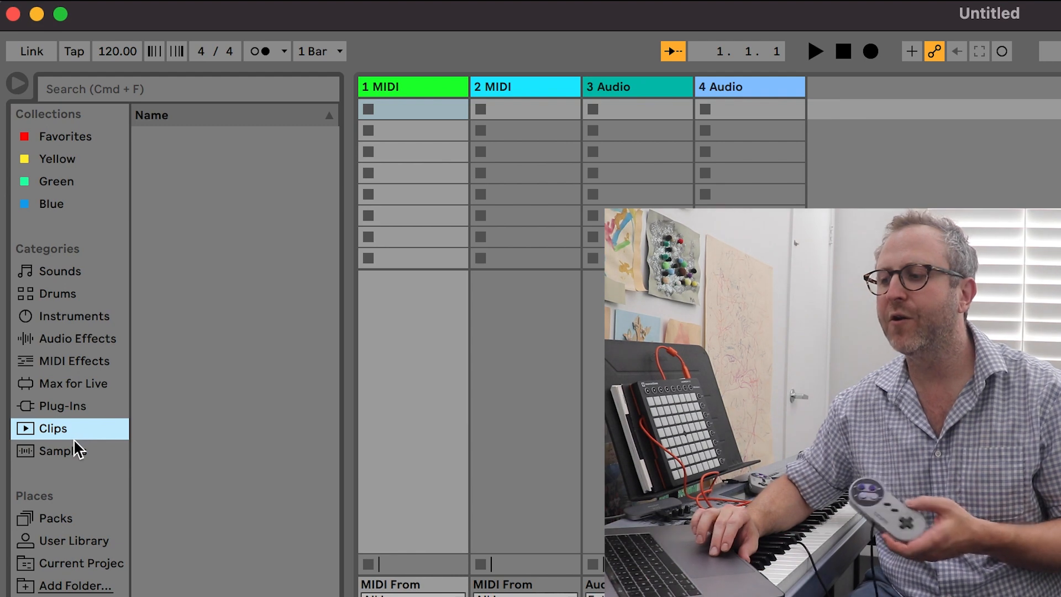
left_click(74, 457)
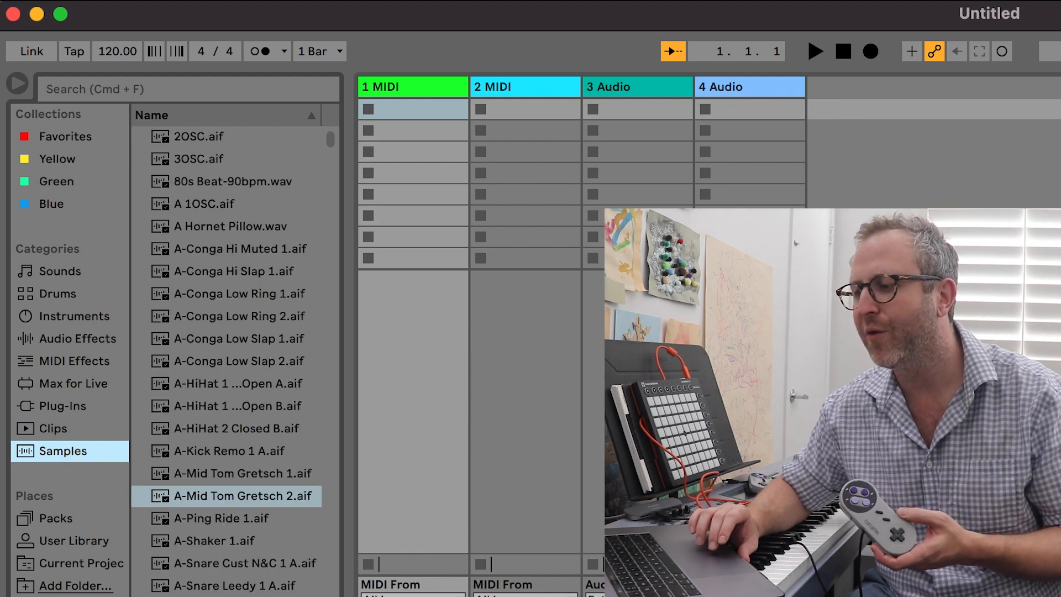
scroll(240, 204, "down", 5)
scroll(226, 359, "up", 5)
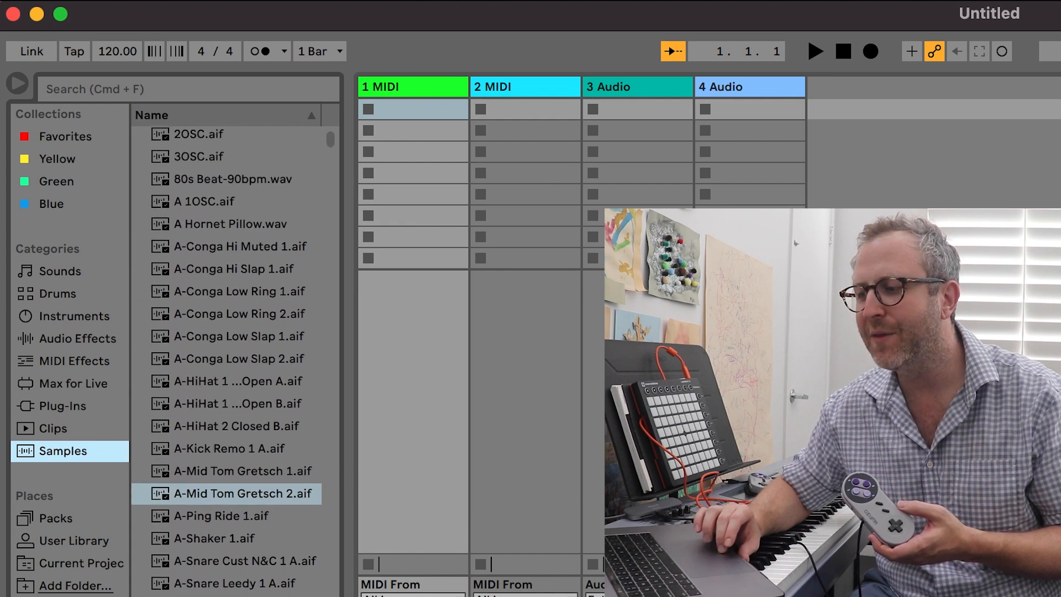
left_click(201, 425)
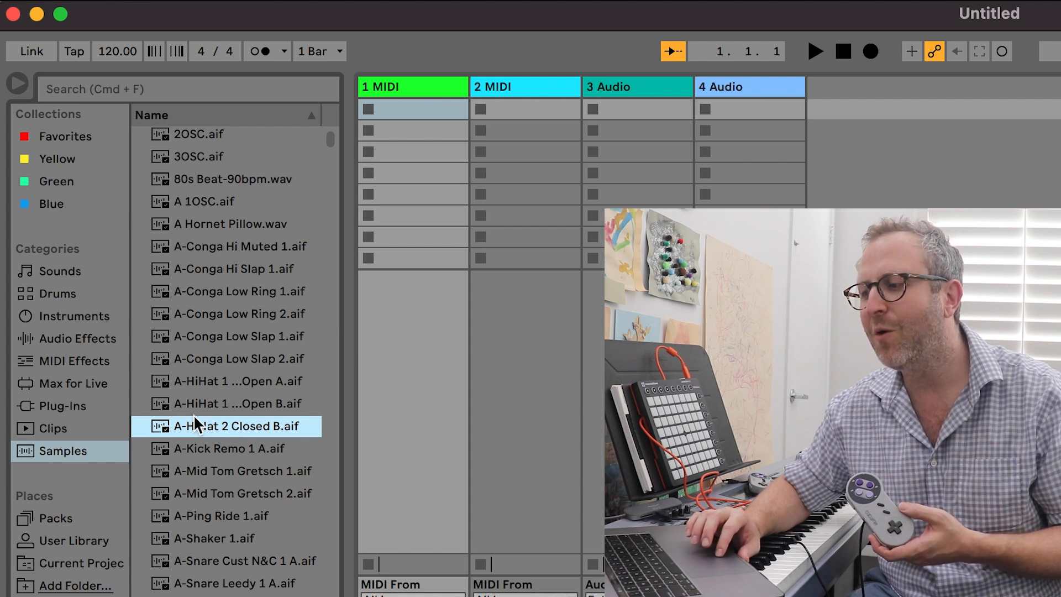
left_click_drag(197, 425, 624, 173)
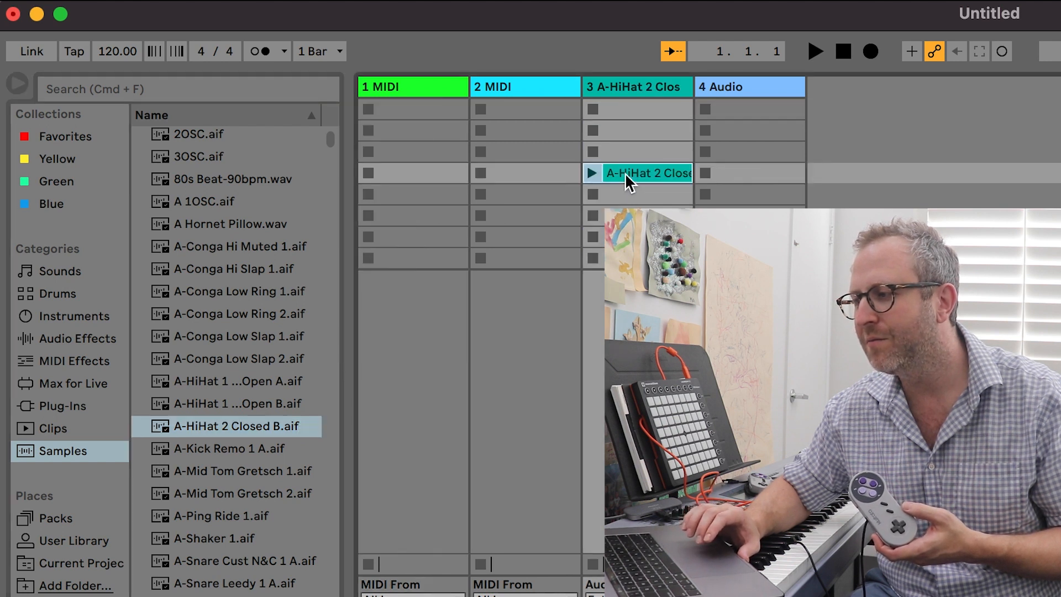
Launch the hi-hat clip and set the global launch quantization to None
left_click(592, 172)
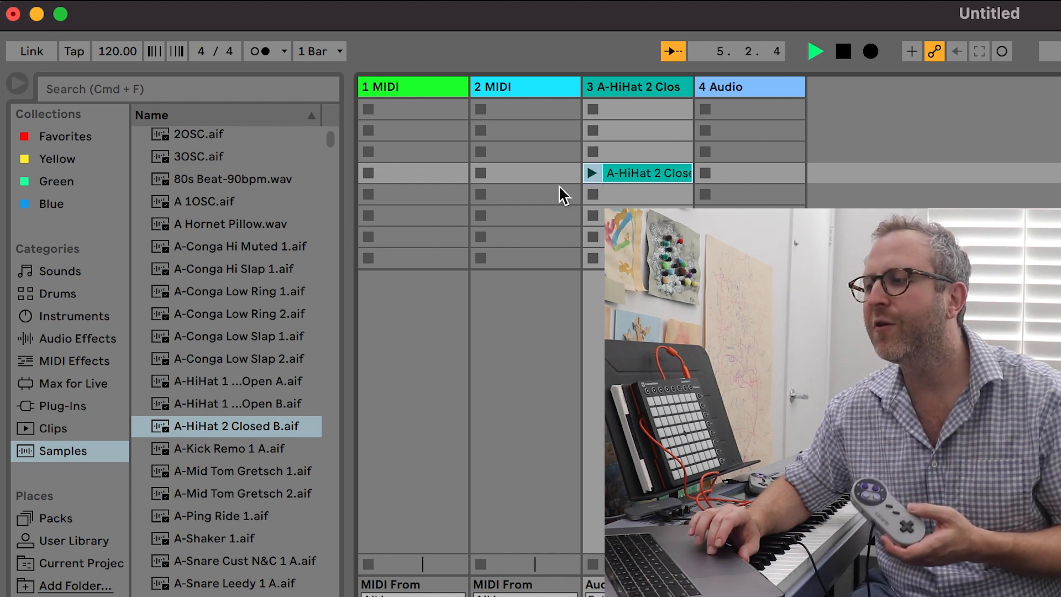
left_click(336, 51)
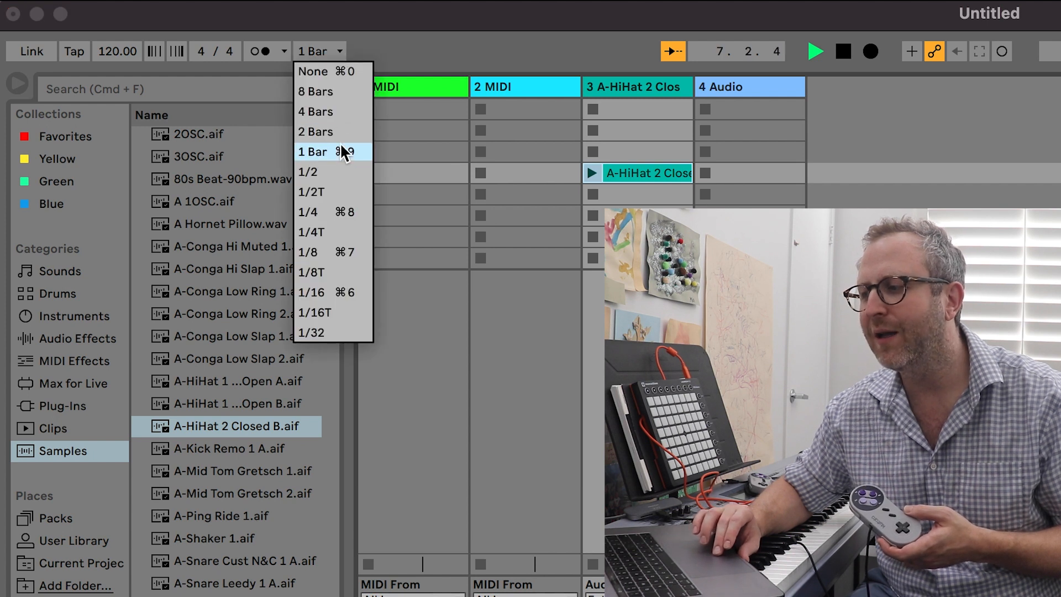
left_click(343, 75)
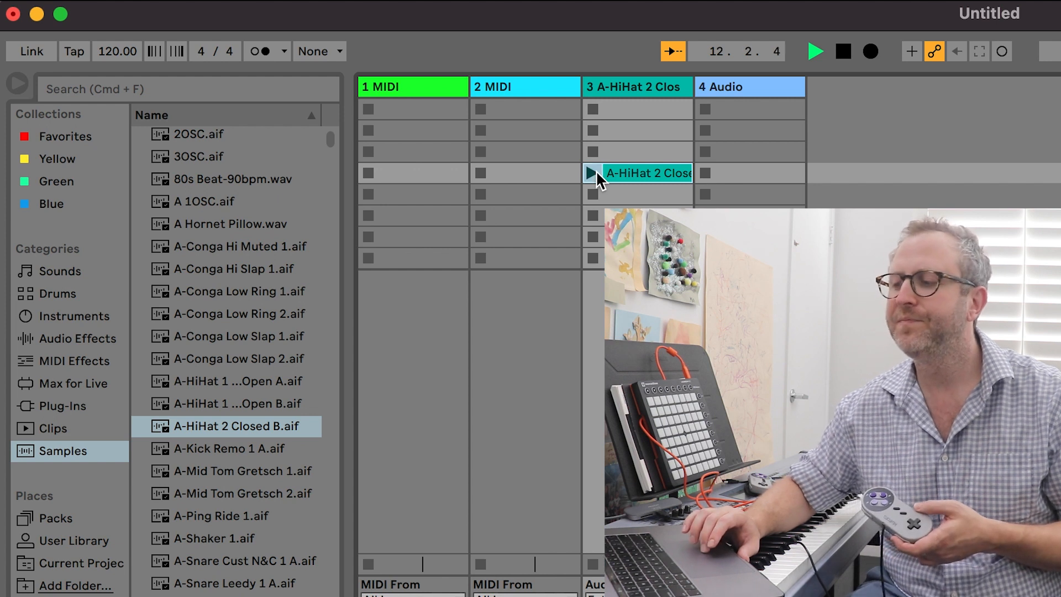
Place A-Ping Ride 1.aif in the seventh slot of track 3 and Acid Meltdown - C2.aif in the fifth slot of track 4
left_click_drag(242, 513, 630, 237)
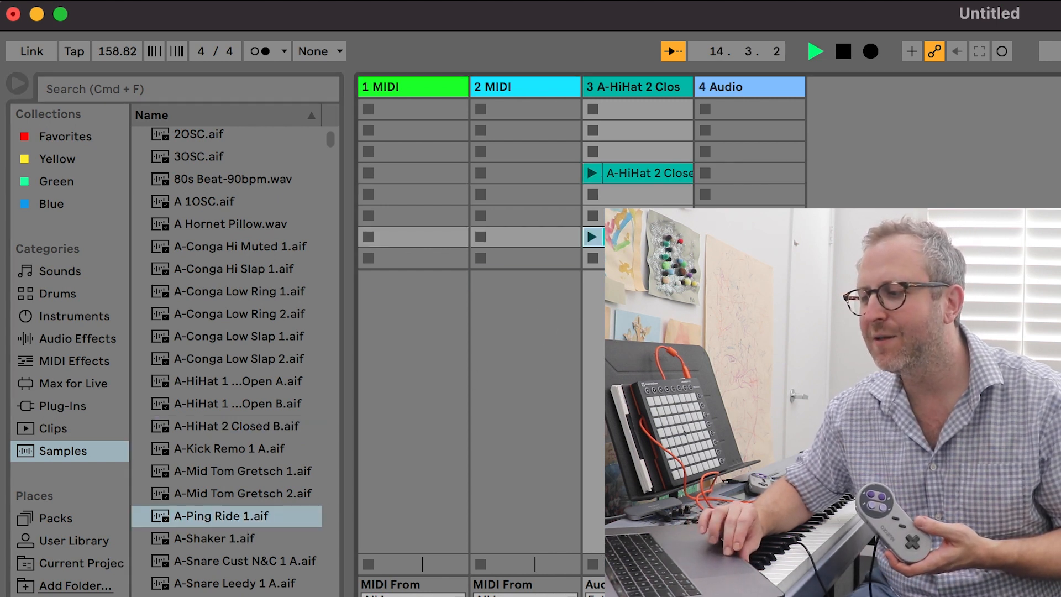
left_click_drag(746, 213, 747, 192)
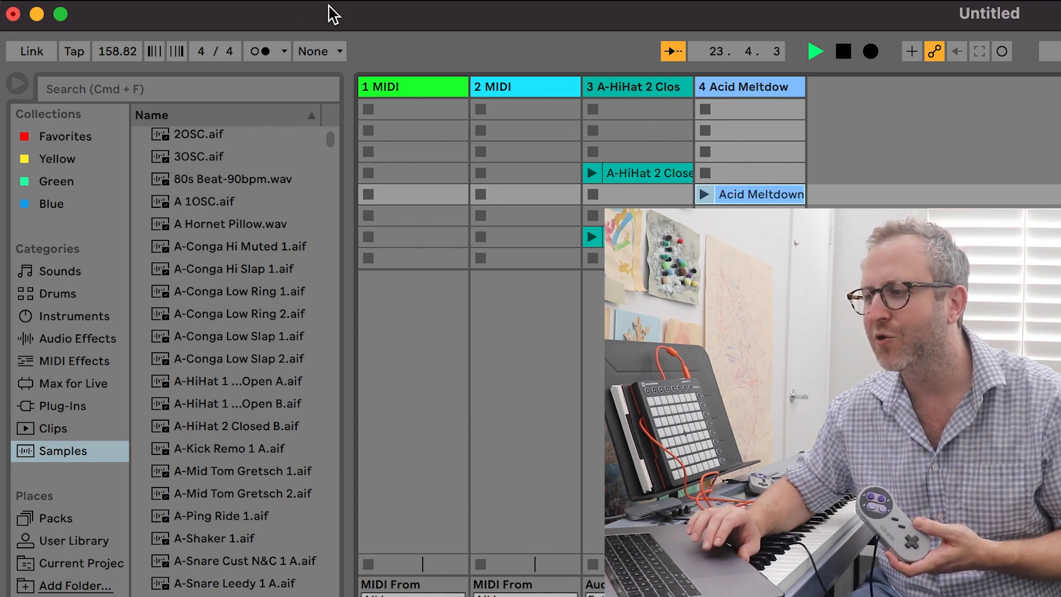
Insert an audio track holding A-Kick Remo 1 A.aif in its seventh clip slot and Agogo Bells Loop.aif in its third
left_click(237, 0)
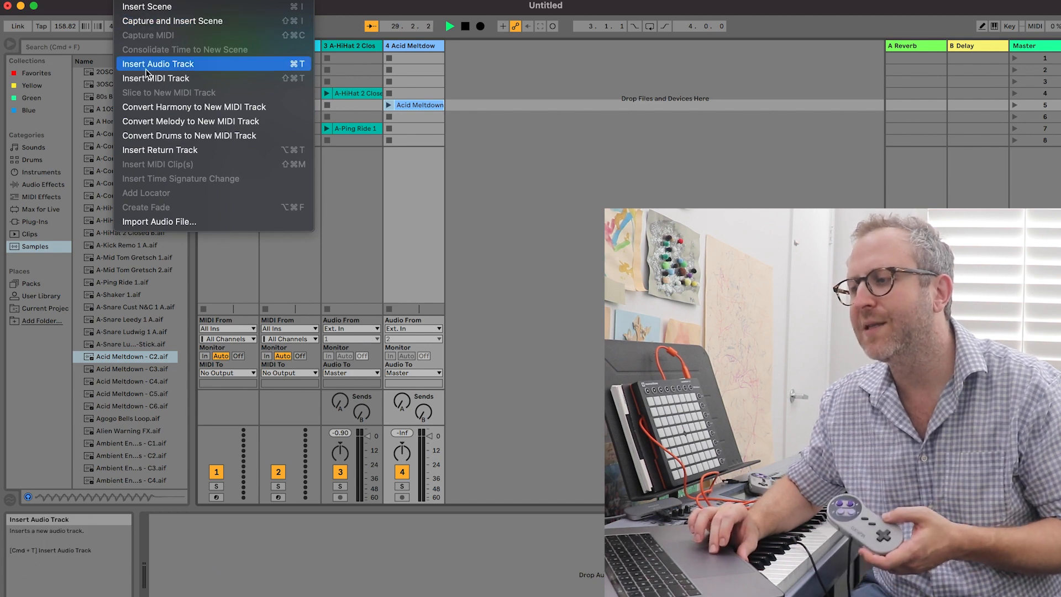
left_click(144, 68)
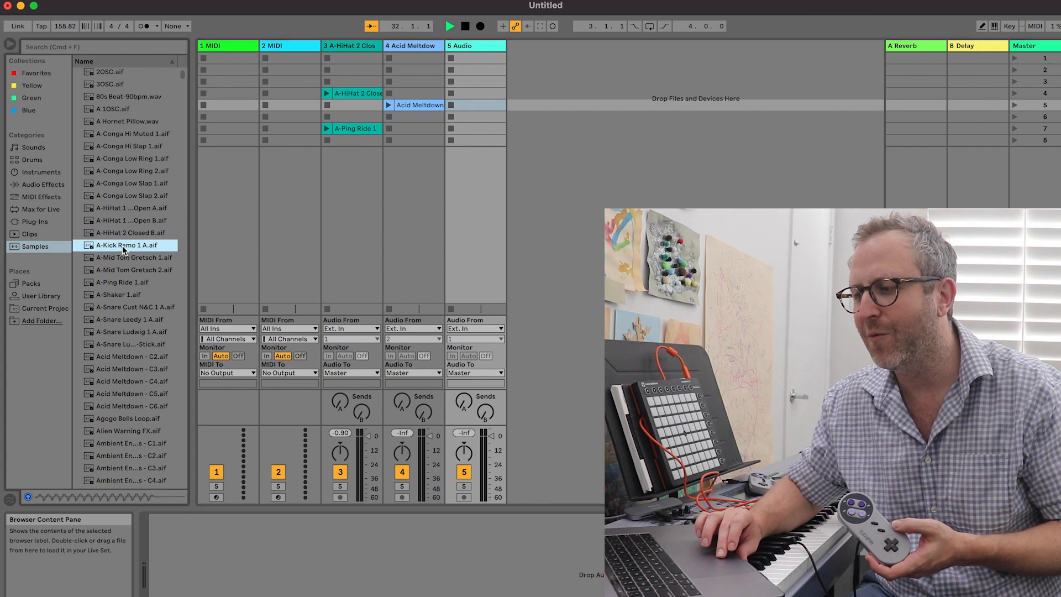
left_click_drag(121, 245, 466, 131)
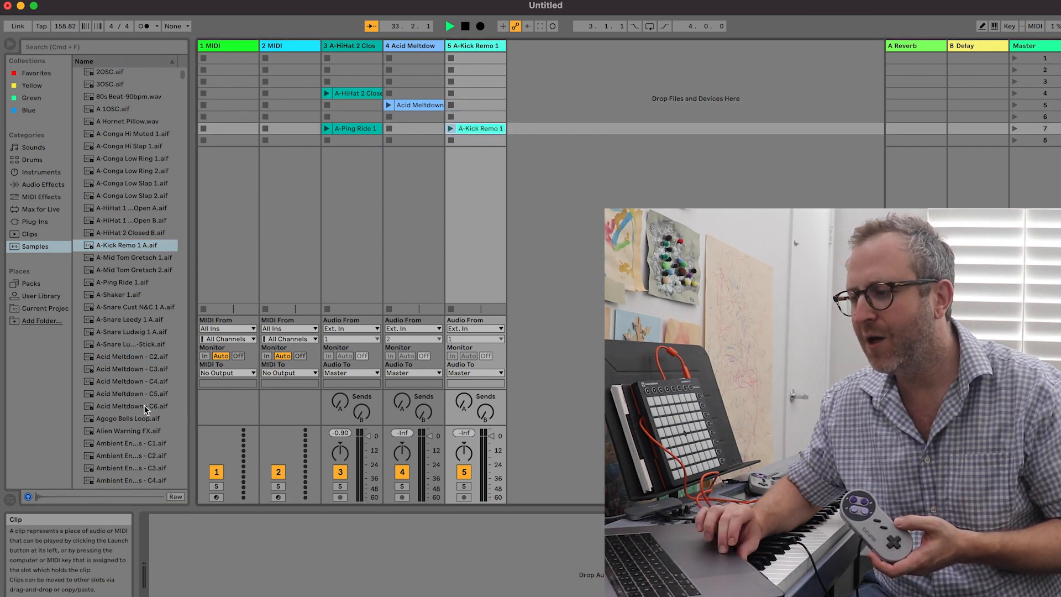
left_click(127, 420)
left_click_drag(128, 419, 467, 87)
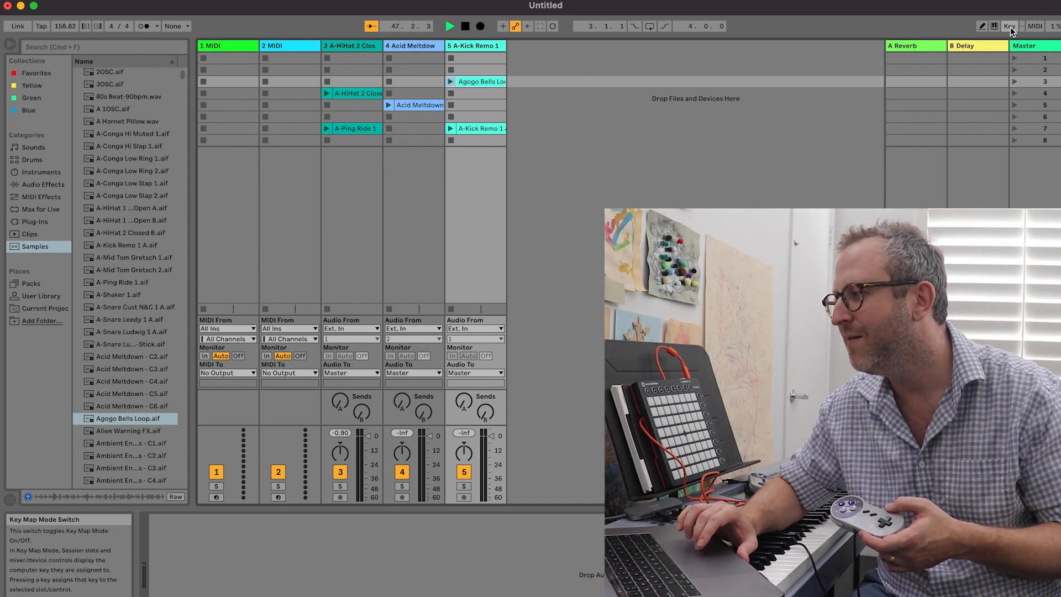
In Key Map Mode, assign 9 to the A-HiHat 2 Closed clip, 0 to A-Ping Ride 1 and = to Acid Meltdown, and leave the mode
left_click(1009, 26)
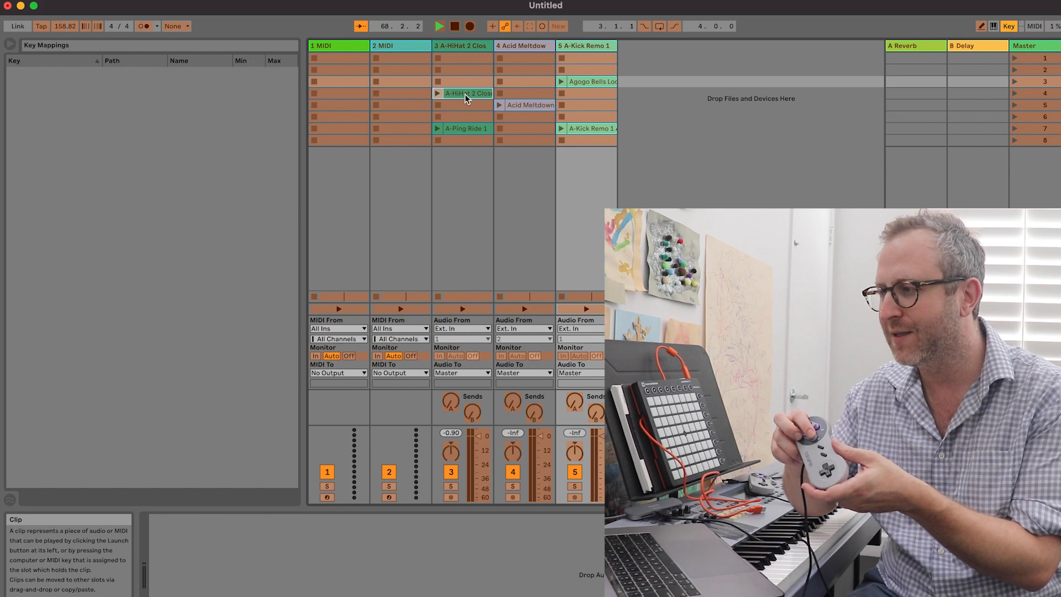
key("9")
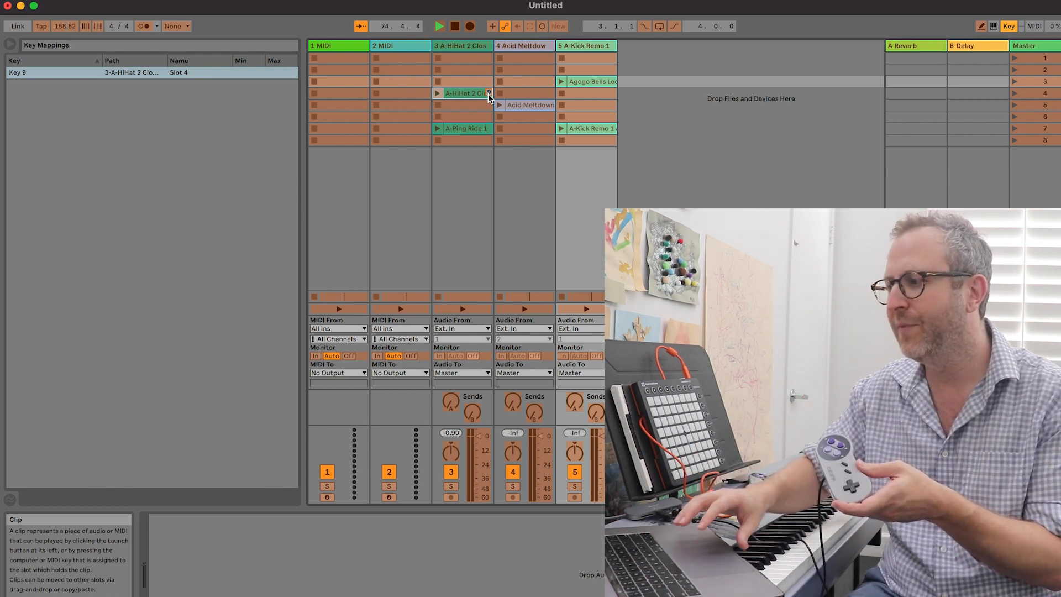
left_click(467, 129)
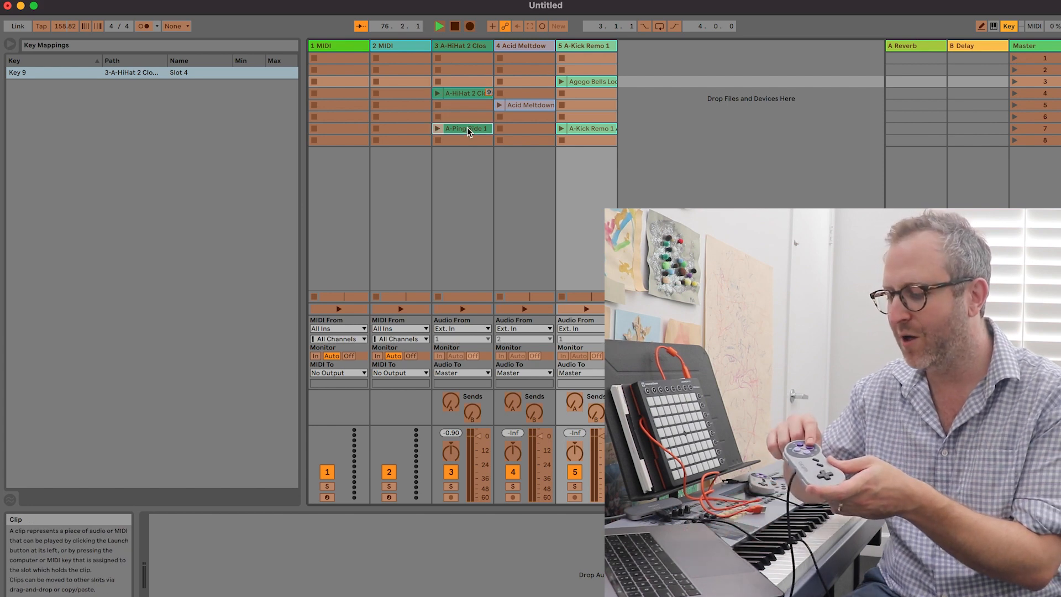
key("0")
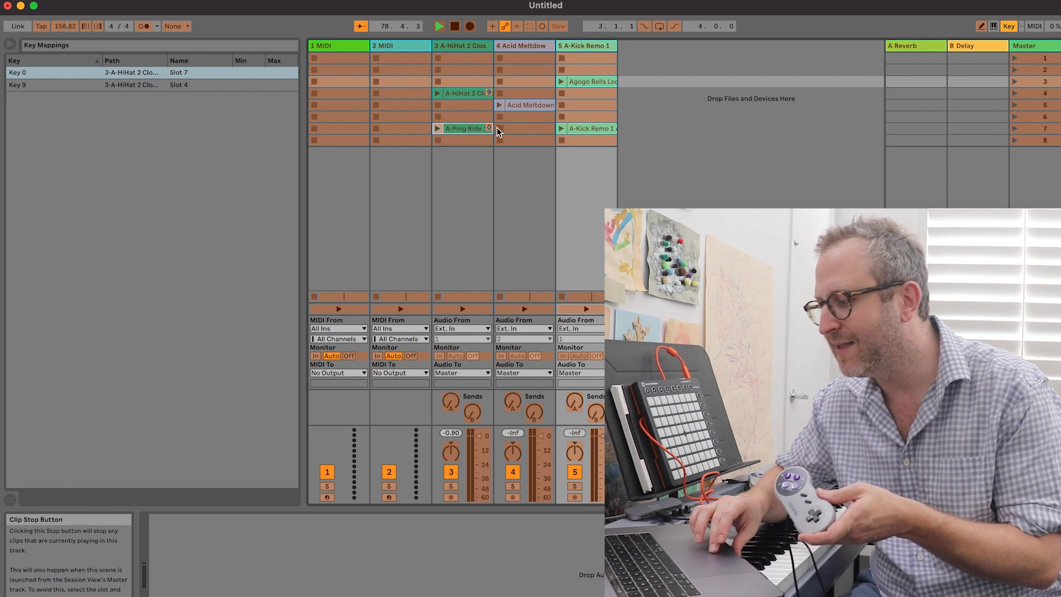
left_click(529, 106)
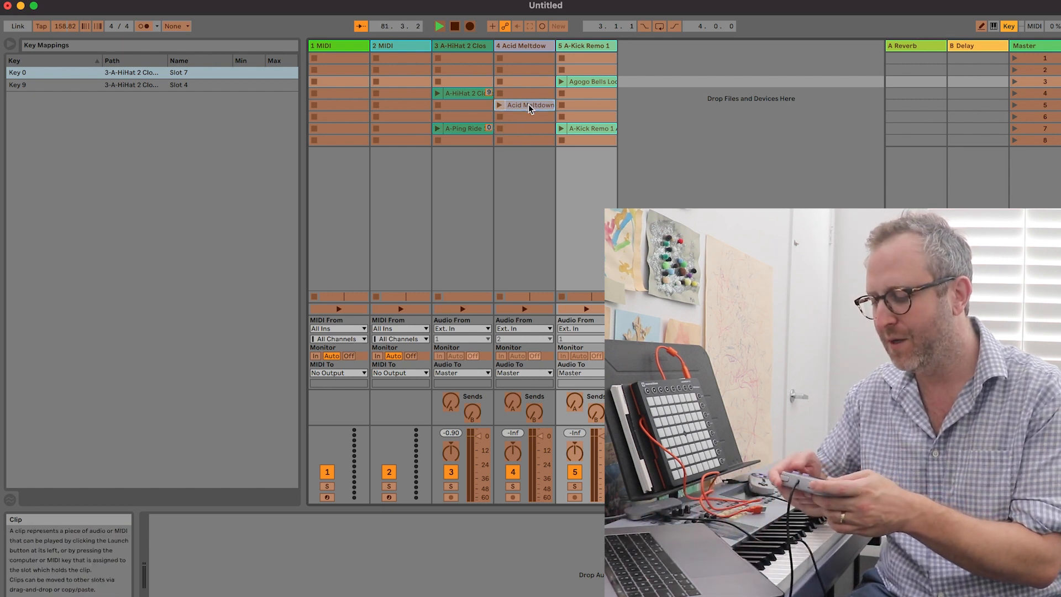
key("equal")
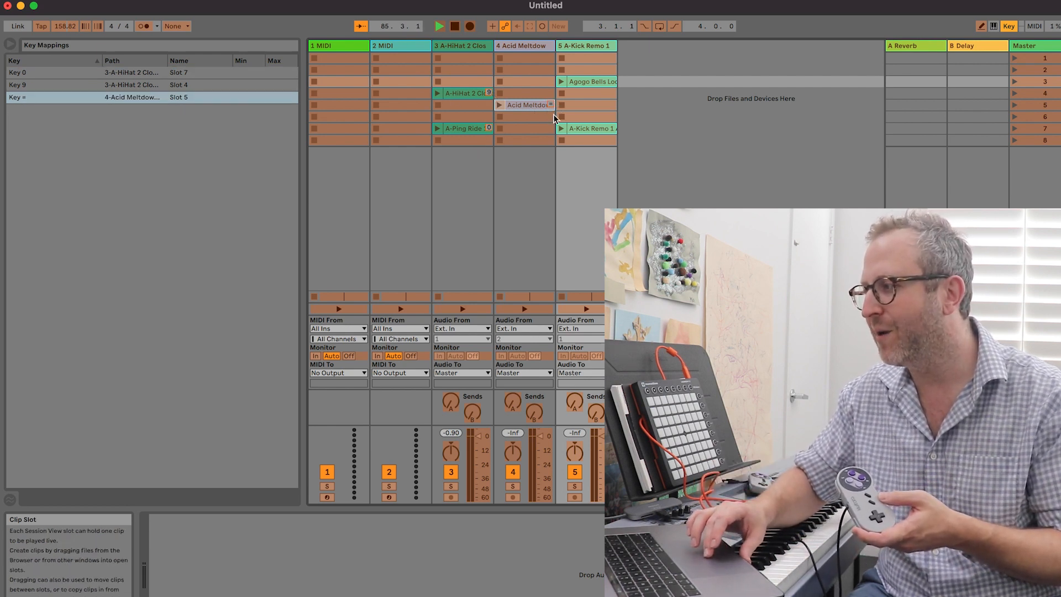
left_click(1009, 28)
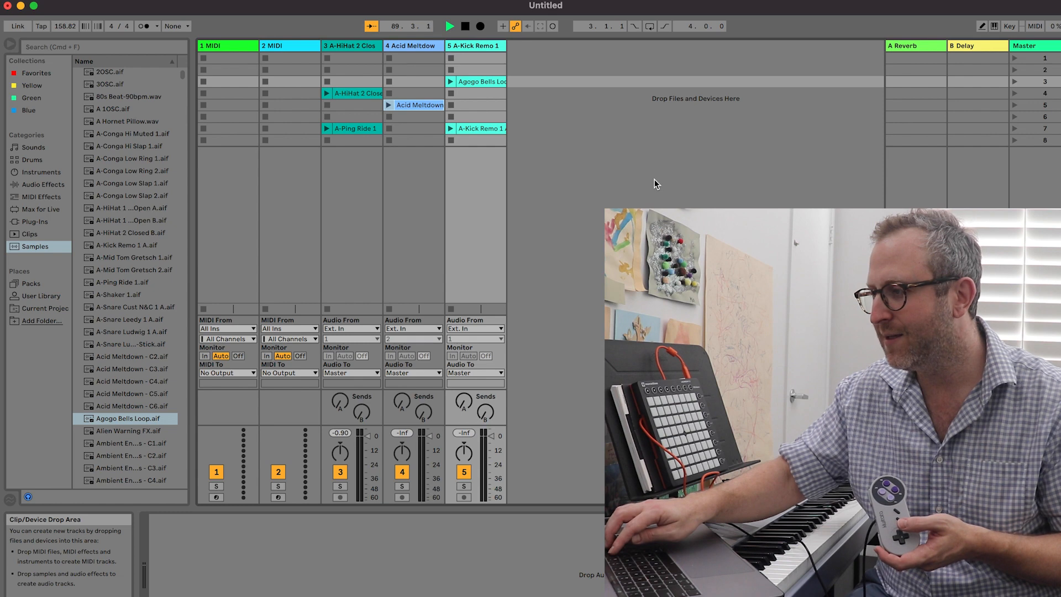
Test the new key mappings by repeatedly triggering the hi-hat, ping ride and Acid Meltdown clips with the gamepad
key("i")
key("o")
key("p")
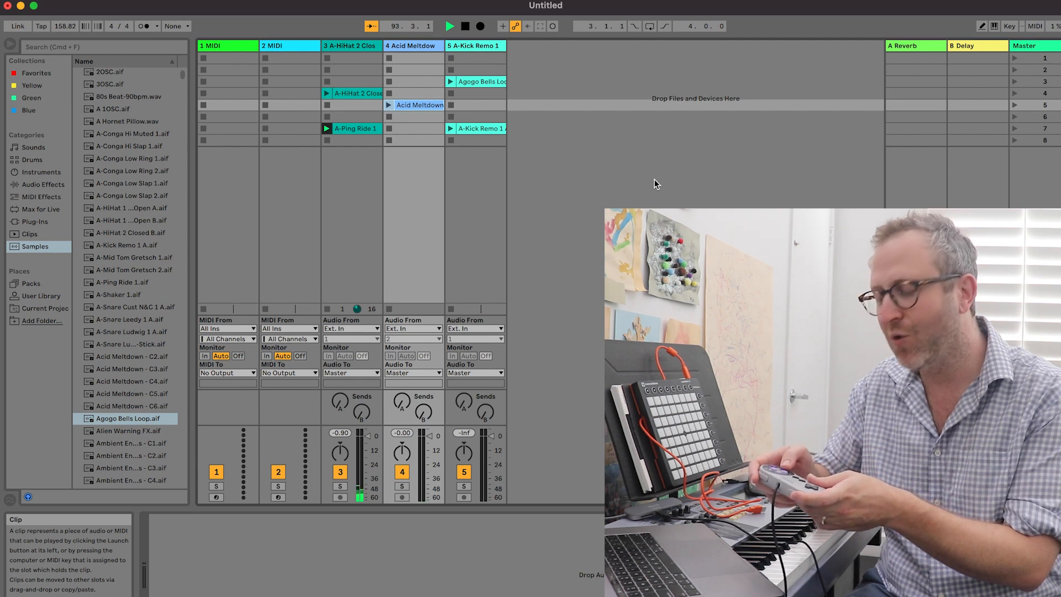
key("o")
key("i")
key("p")
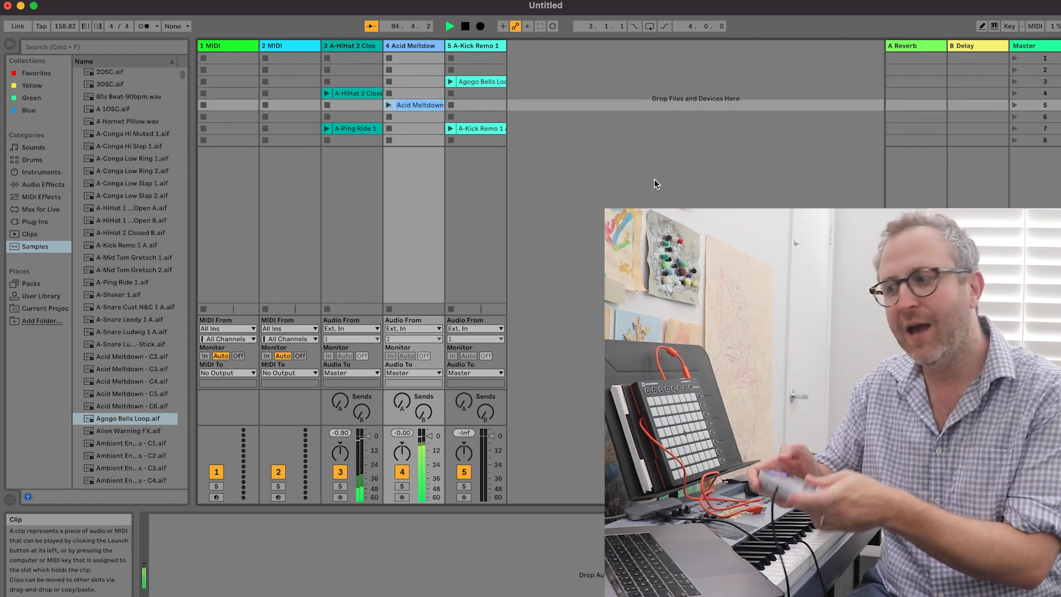